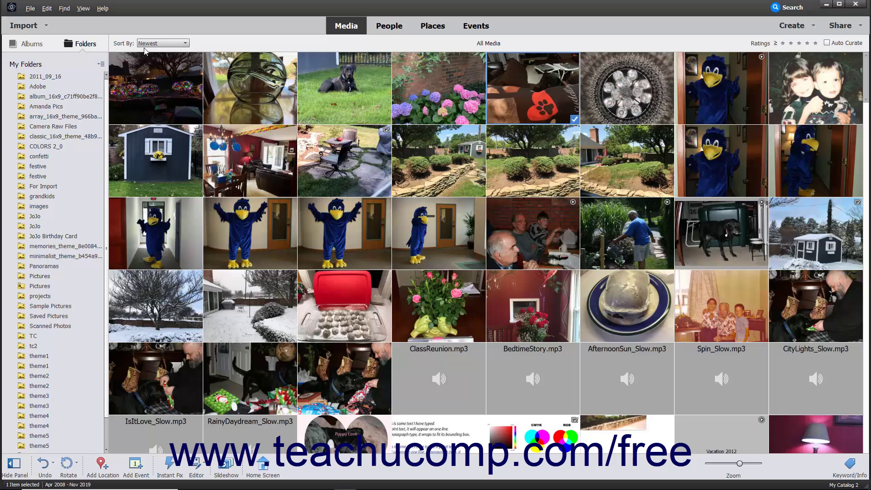
# Look through the Get Photos and Videos menu, then open the Photo Downloader for a camera or card reader.
pyautogui.click(30, 8)
pyautogui.moveTo(70, 21)
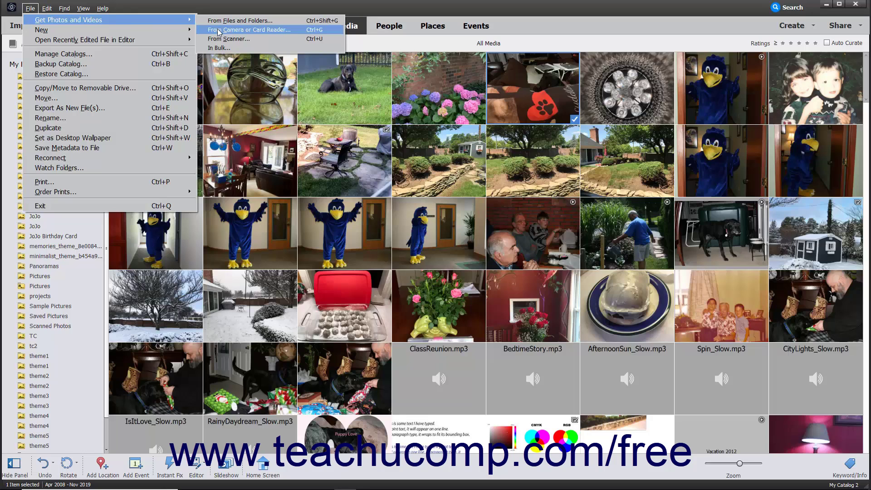
pyautogui.click(214, 8)
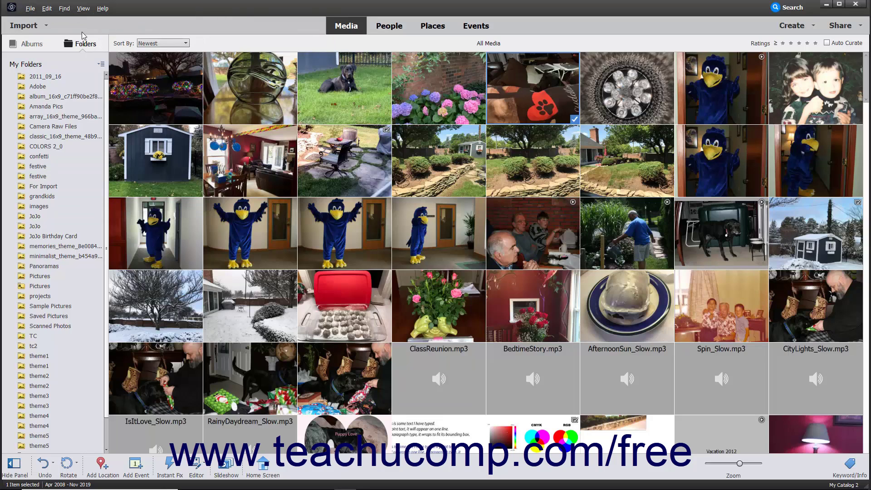
pyautogui.click(38, 28)
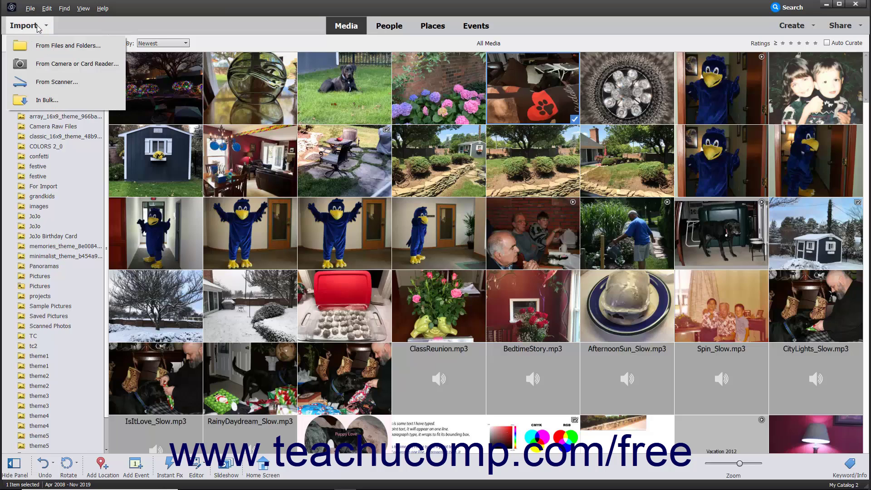
pyautogui.click(44, 63)
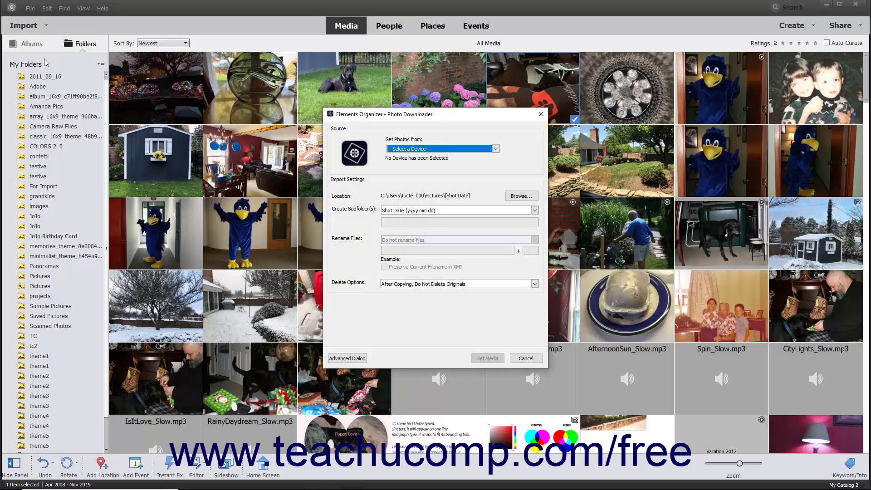
# Choose Canon EOS DIGITAL REBEL XTi as the Get Photos From source device.
pyautogui.click(495, 150)
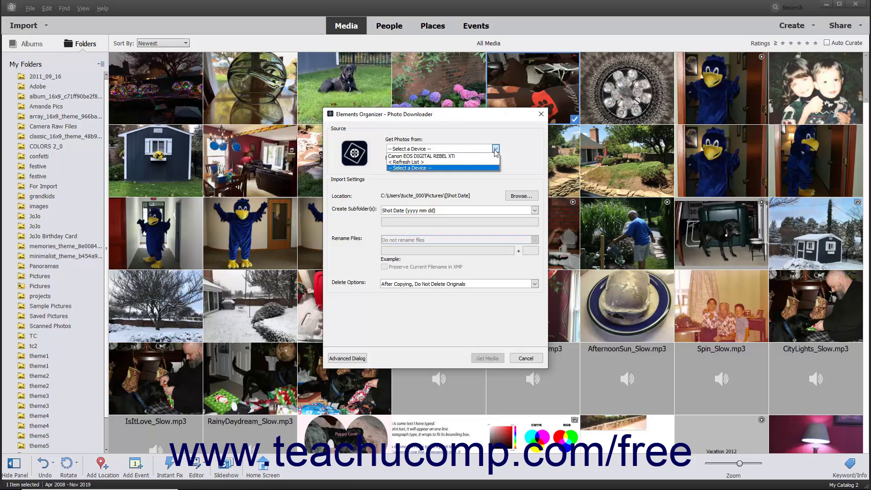
pyautogui.click(473, 156)
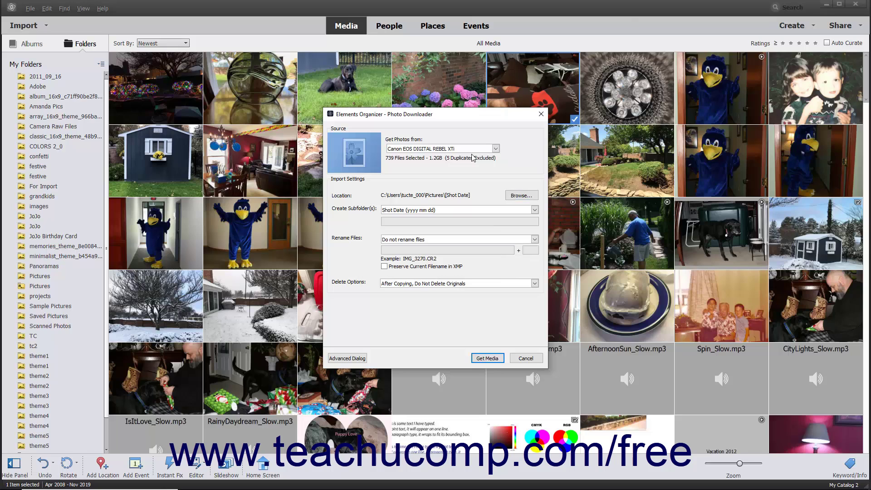
pyautogui.click(357, 180)
# Browse to Pictures and set the import1 folder as the storage location.
pyautogui.click(515, 196)
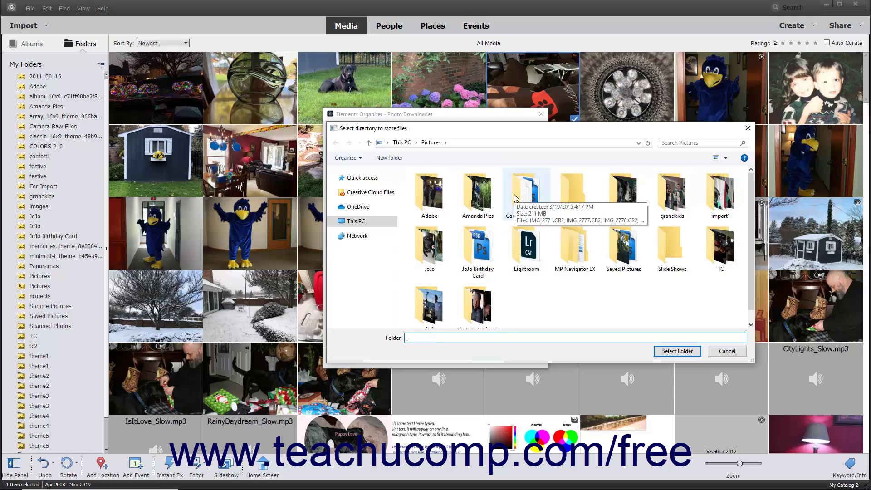
pyautogui.click(715, 204)
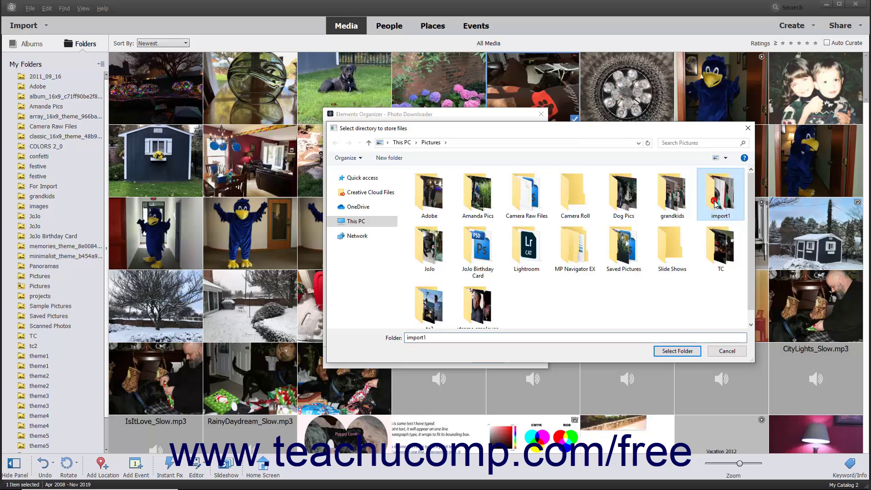
pyautogui.click(672, 352)
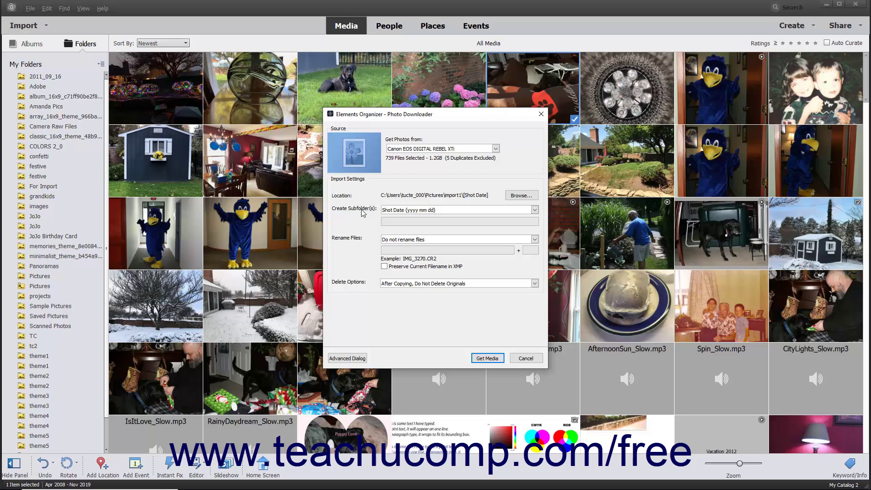
# Try None and Custom Name subfolders, then settle on Today's Date (yyyy mm dd), targeting import1\2019 12 06.
pyautogui.click(534, 210)
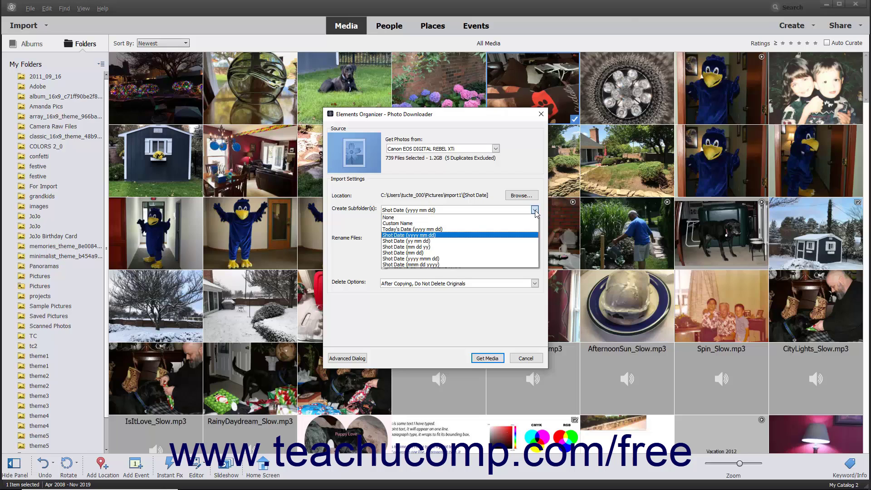
pyautogui.click(534, 211)
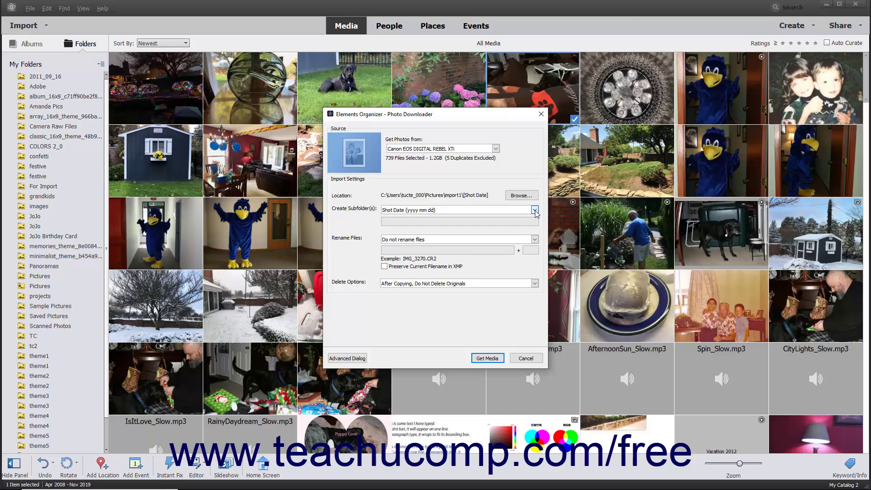
pyautogui.click(534, 211)
pyautogui.click(512, 217)
pyautogui.click(513, 218)
pyautogui.click(535, 210)
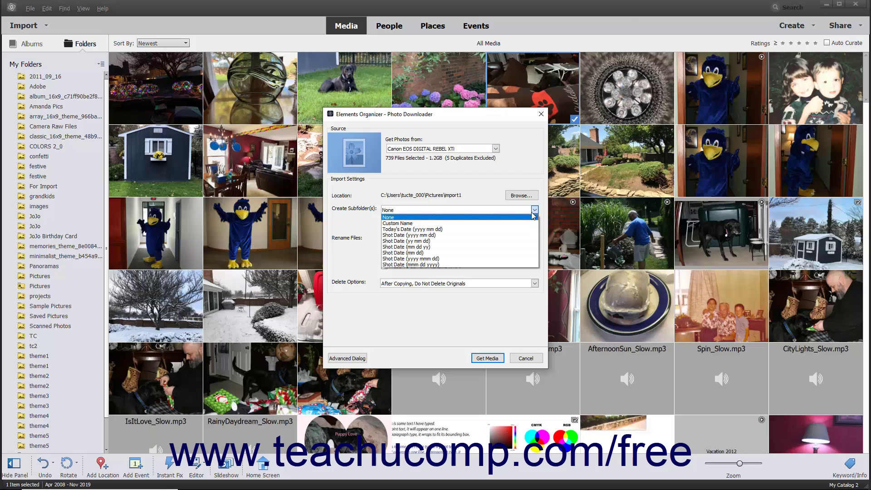
pyautogui.click(506, 222)
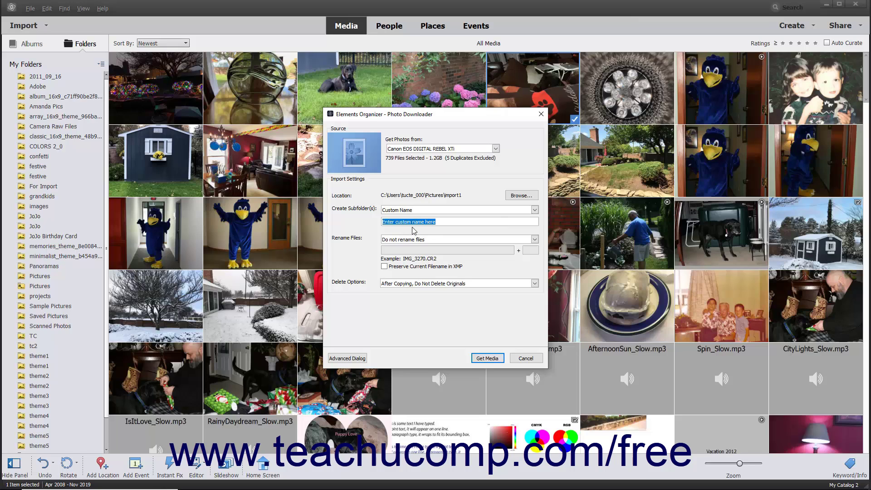
pyautogui.click(534, 210)
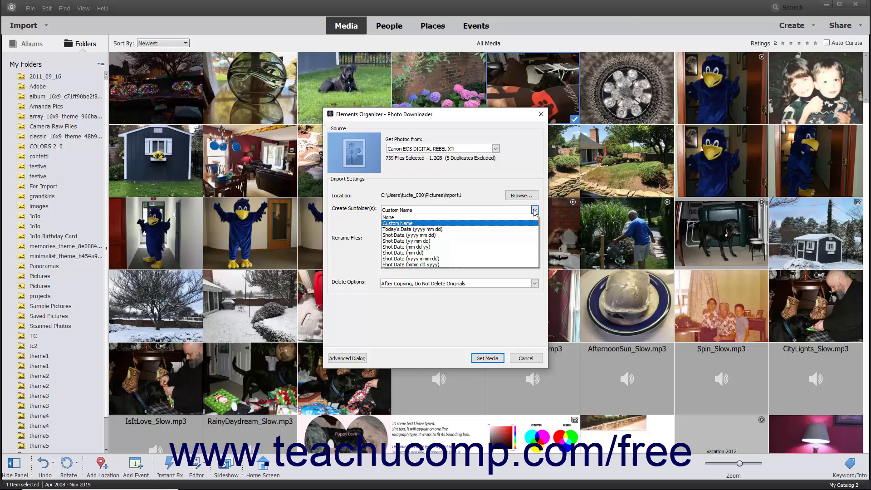
pyautogui.click(415, 230)
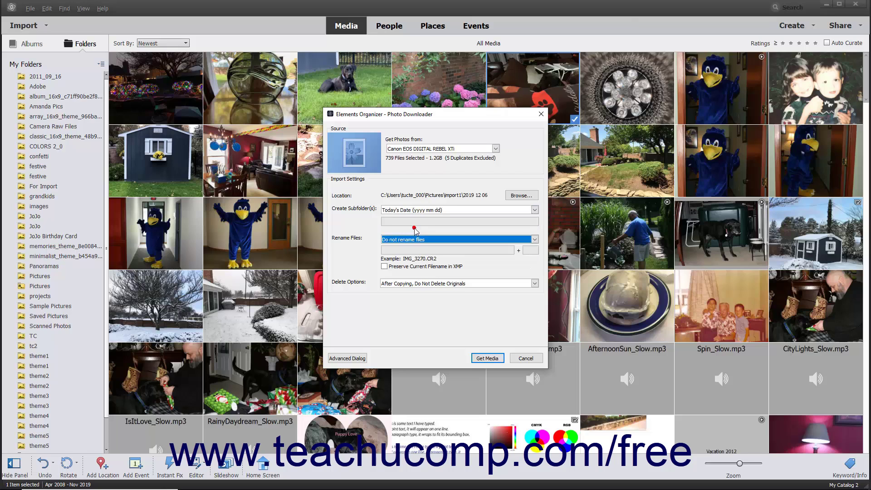
pyautogui.click(534, 211)
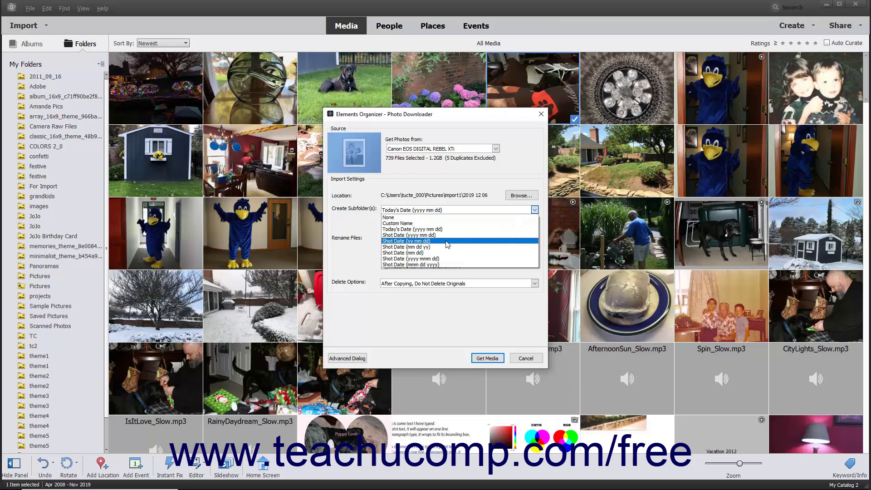
pyautogui.click(535, 211)
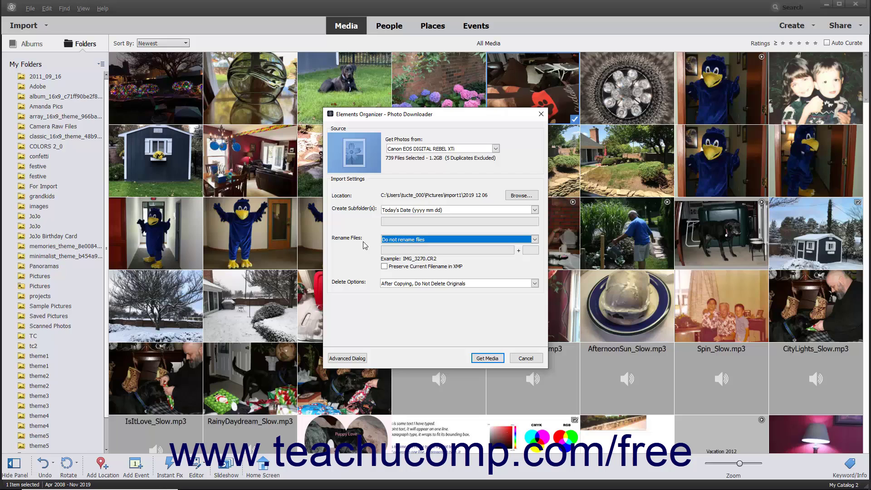
# Set Rename Files to Custom Name numbered from 1, then scroll through the remaining rename options.
pyautogui.click(534, 240)
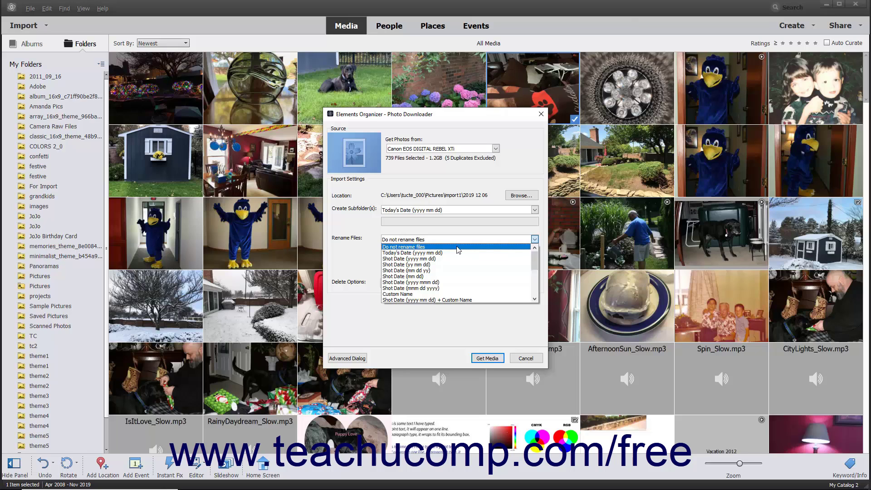
pyautogui.click(414, 293)
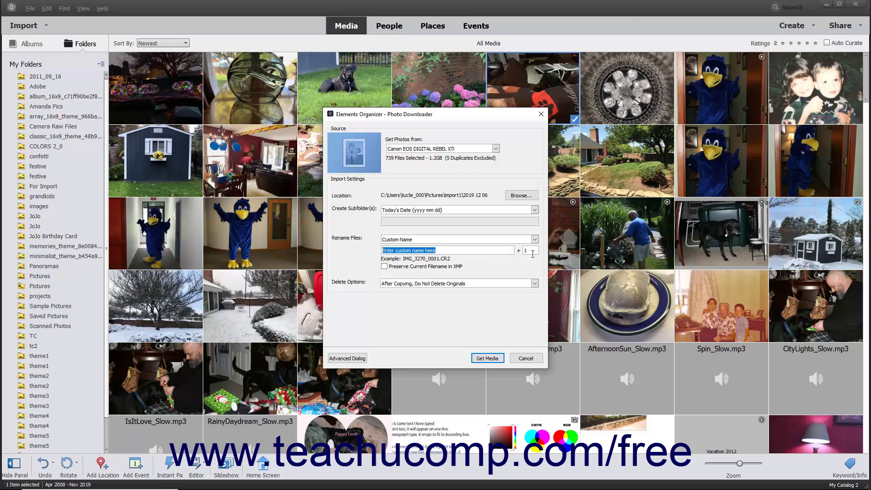
pyautogui.click(532, 252)
pyautogui.click(535, 239)
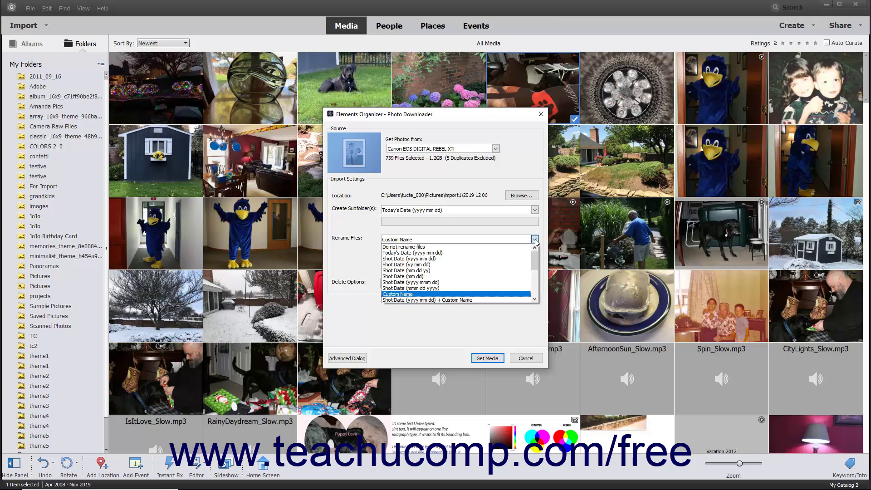
pyautogui.scroll(-4, 445, 290)
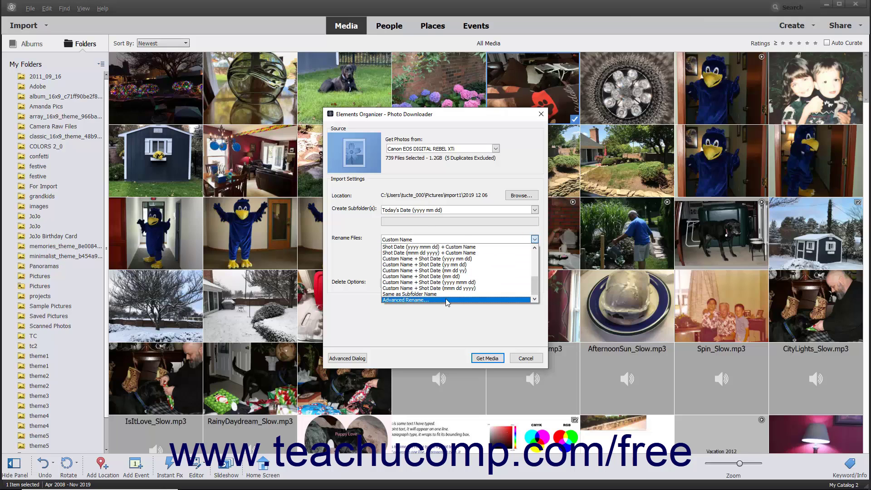
# Build an Advanced Rename pattern of Date Created, '-' and sequence, giving names like 20191115-0001.CR2.
pyautogui.click(446, 300)
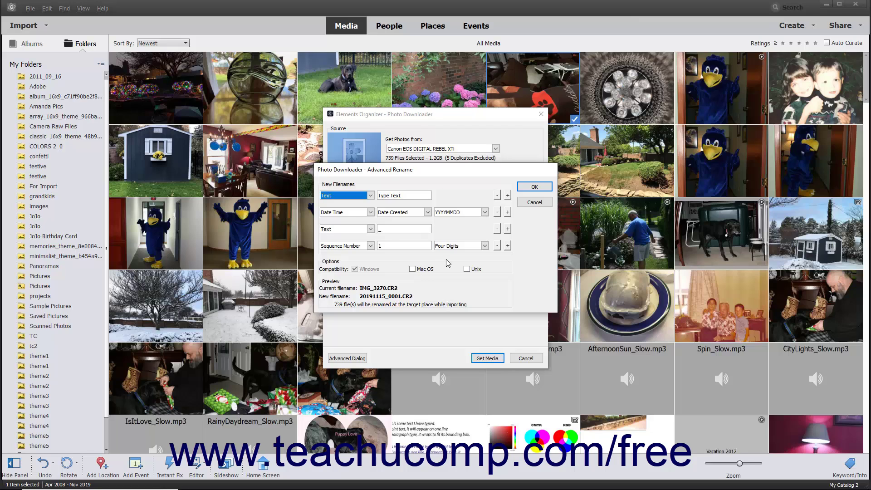
pyautogui.click(497, 230)
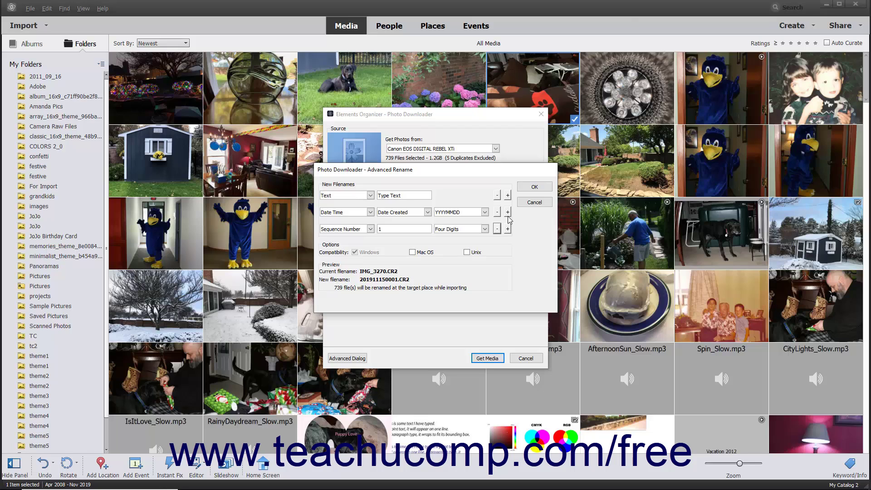
pyautogui.click(508, 216)
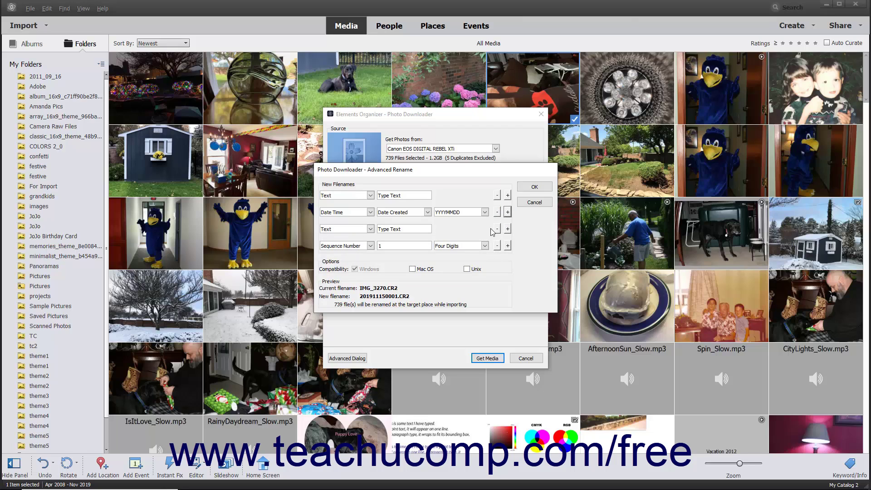
pyautogui.click(418, 230)
pyautogui.write('-')
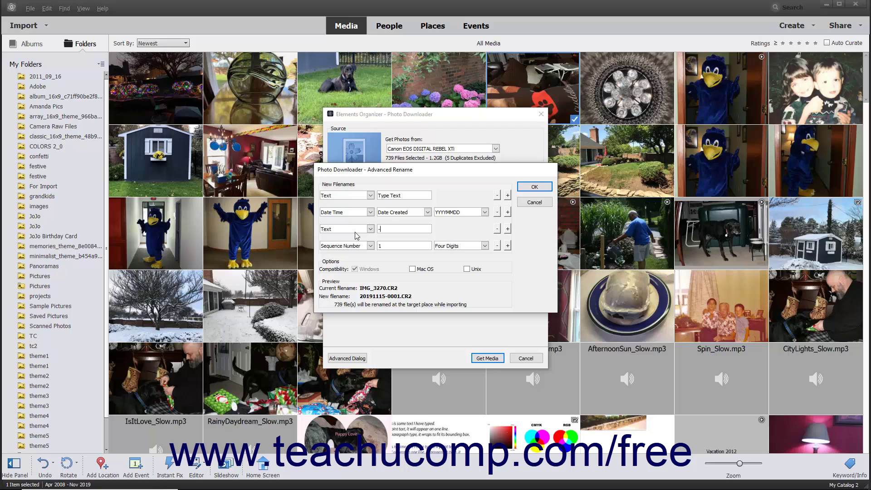
pyautogui.click(427, 212)
pyautogui.click(427, 212)
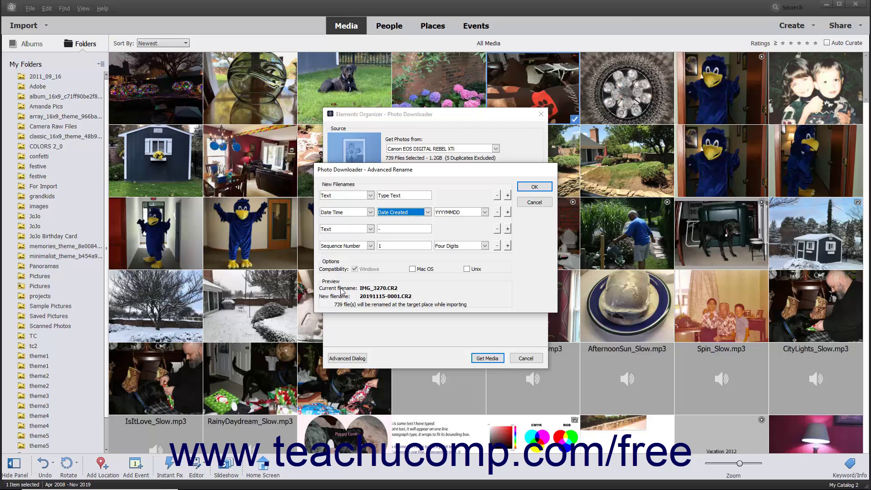
pyautogui.click(522, 188)
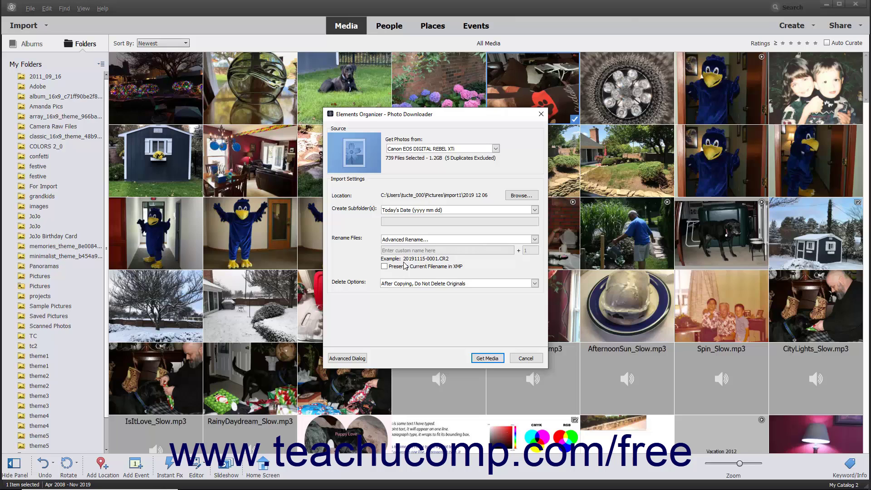
# Check Preserve Current Filename in XMP and set Delete Options to After Copying, Do Not Delete Originals.
pyautogui.click(384, 267)
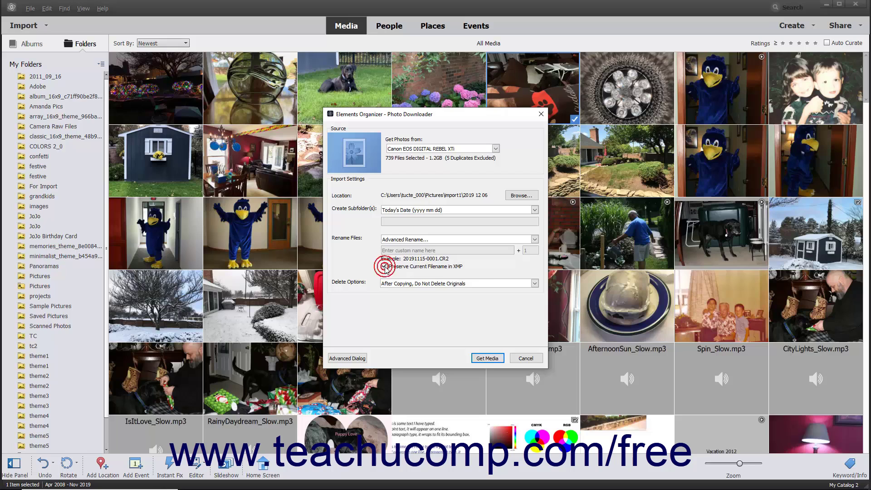
pyautogui.click(535, 285)
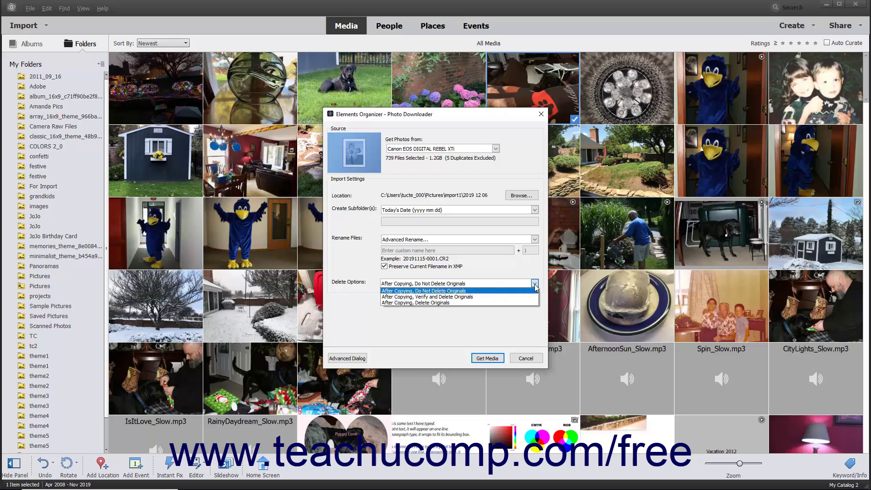
pyautogui.click(535, 284)
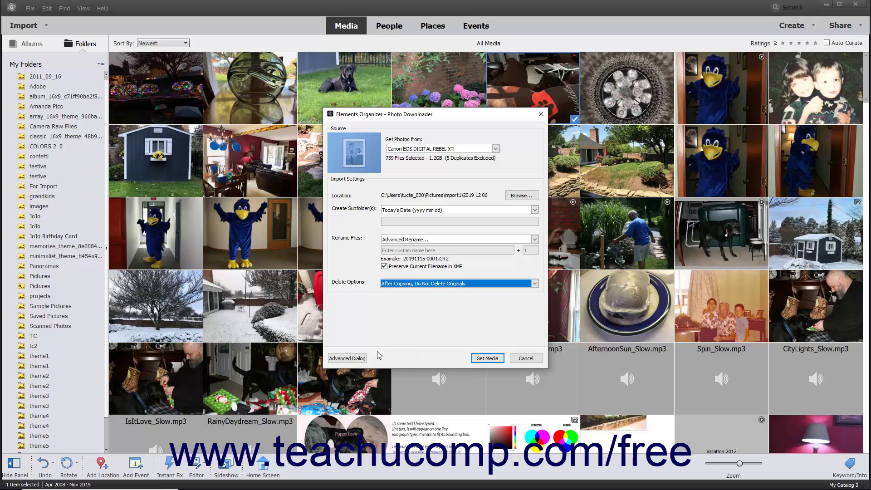
# Switch to the Advanced Dialog, briefly toggling back to the Standard Dialog.
pyautogui.click(347, 359)
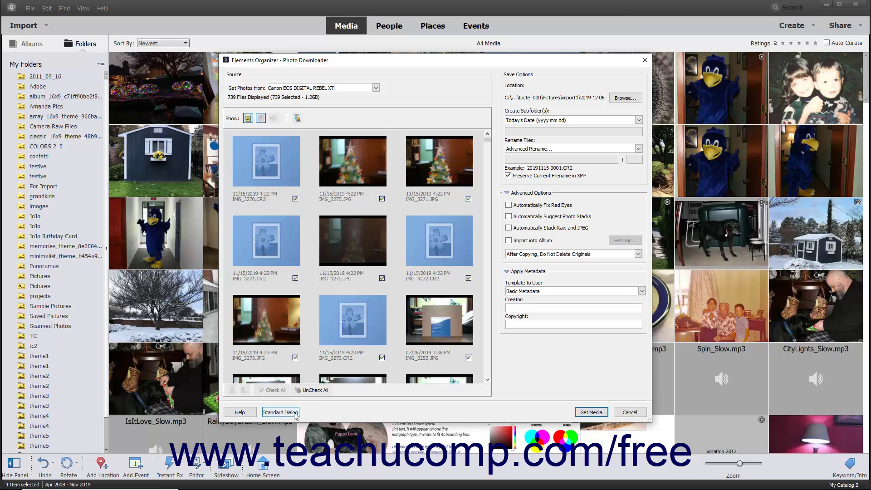
pyautogui.click(279, 412)
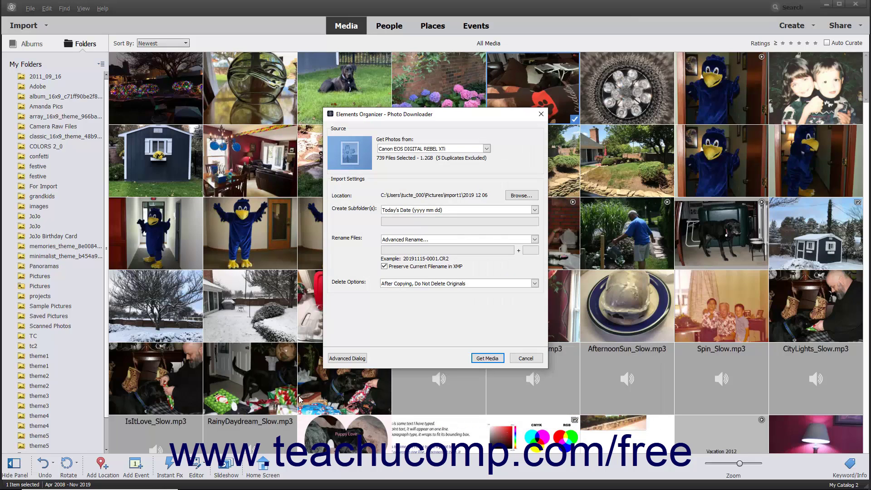
pyautogui.click(348, 358)
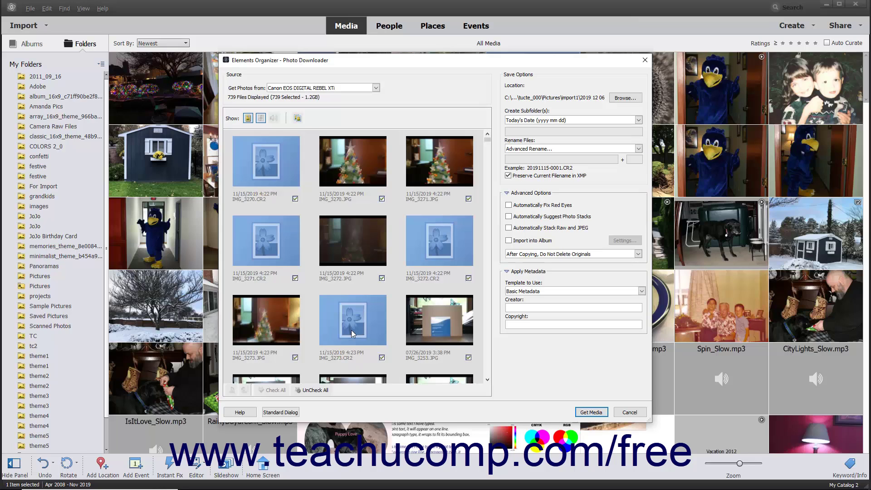
# Uncheck IMG_3203 in the thumbnails, leaving 738 of 739 files selected.
pyautogui.scroll(-5, 351, 236)
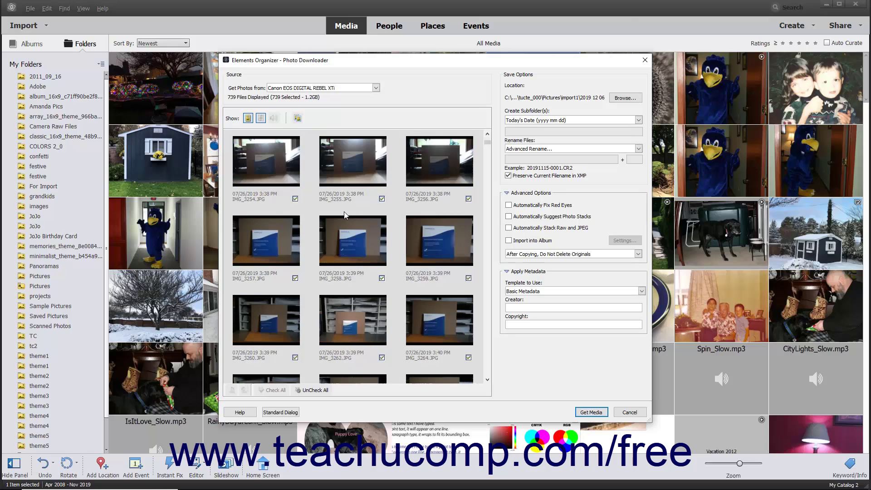
pyautogui.scroll(-5, 344, 220)
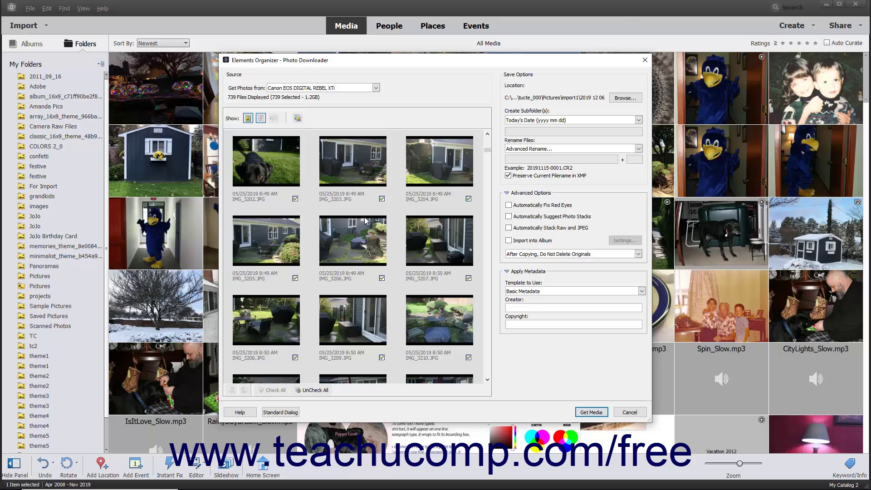
pyautogui.click(381, 198)
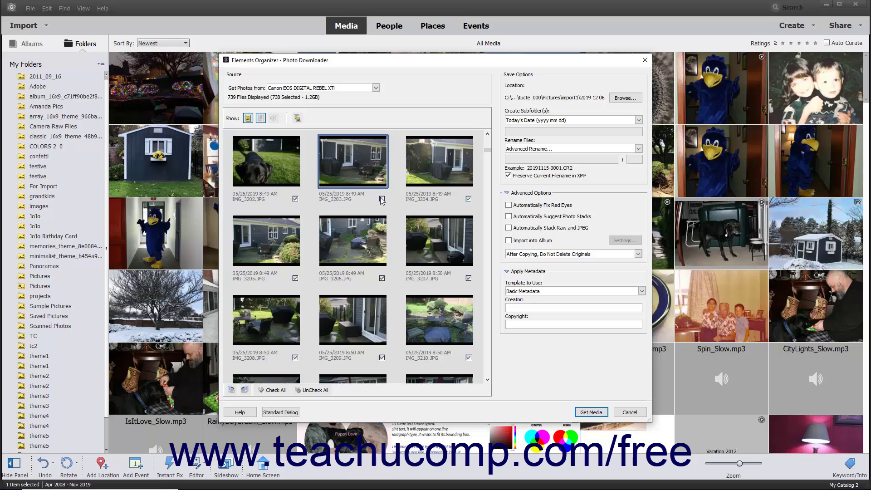
# Uncheck all photos, then select only IMG_3200, IMG_3201, IMG_3220 and IMG_3222 (10.3MB).
pyautogui.click(310, 391)
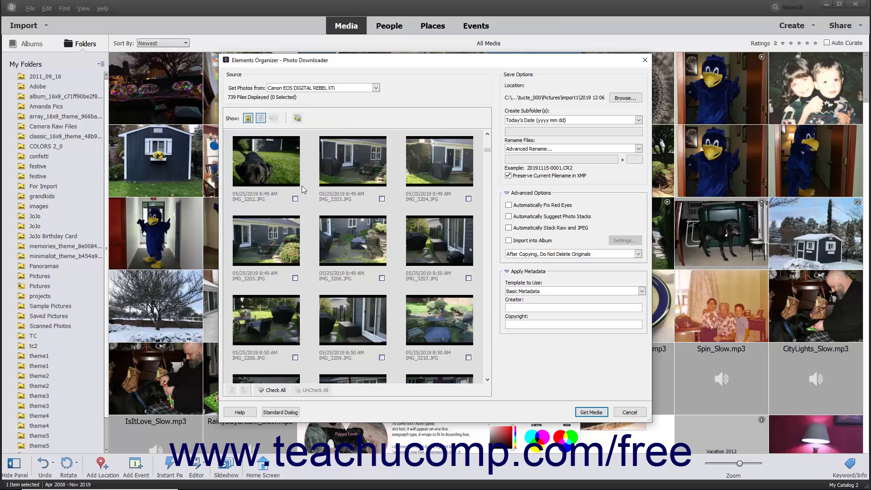
pyautogui.click(382, 278)
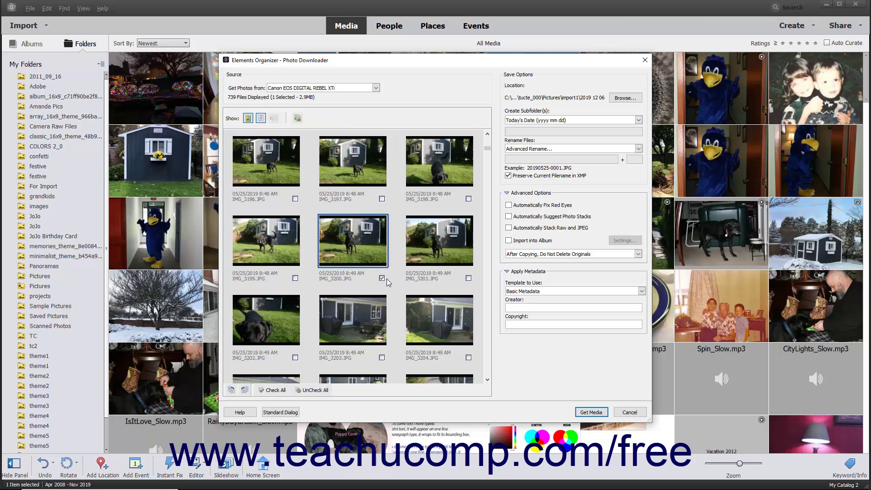
pyautogui.click(469, 279)
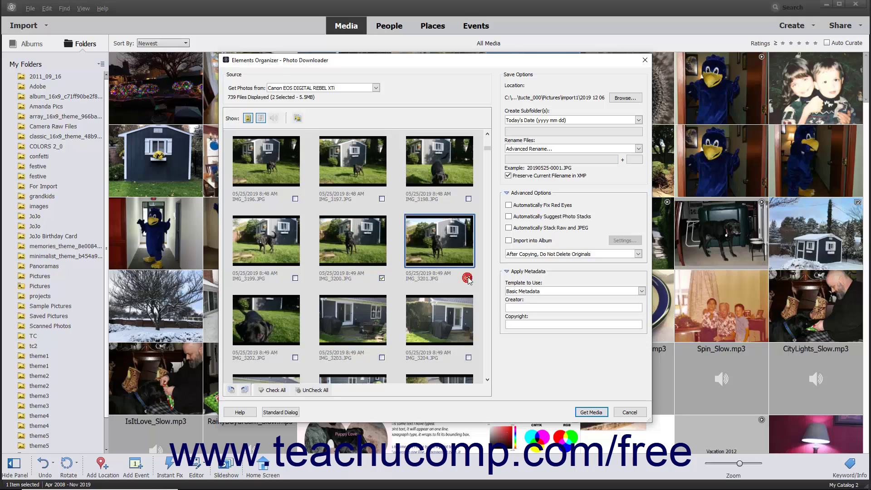
pyautogui.scroll(-3, 296, 360)
pyautogui.click(295, 357)
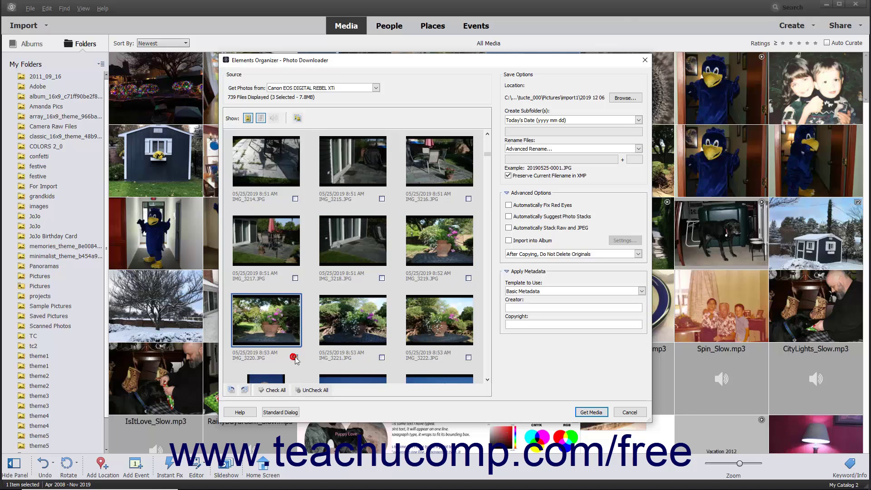
pyautogui.click(469, 357)
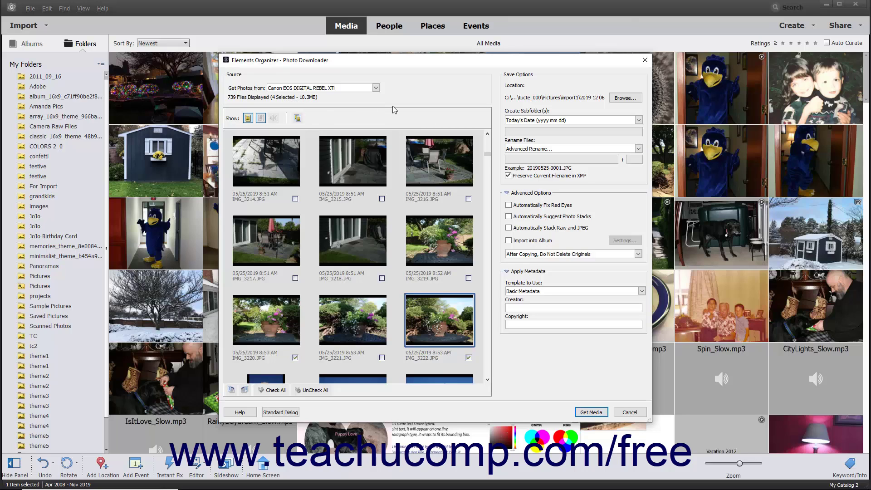
# Set subfolders to Custom Groups (Advanced) and review the group name date formats.
pyautogui.click(638, 120)
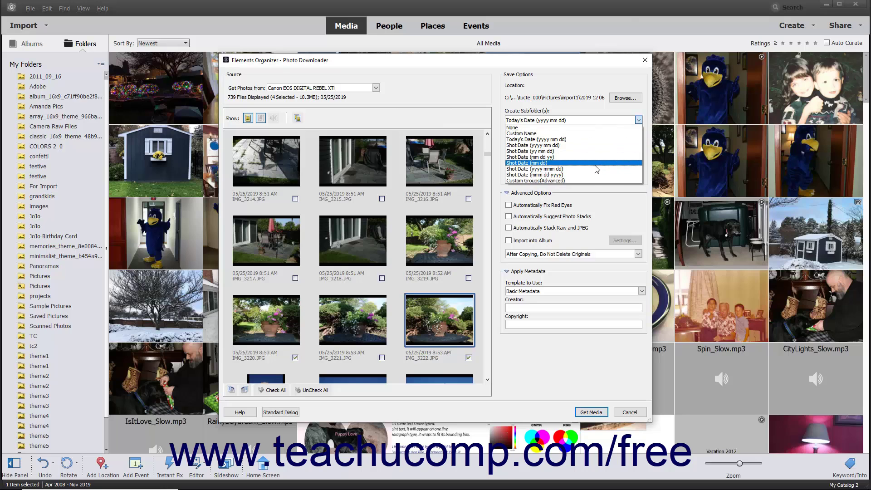
pyautogui.click(590, 180)
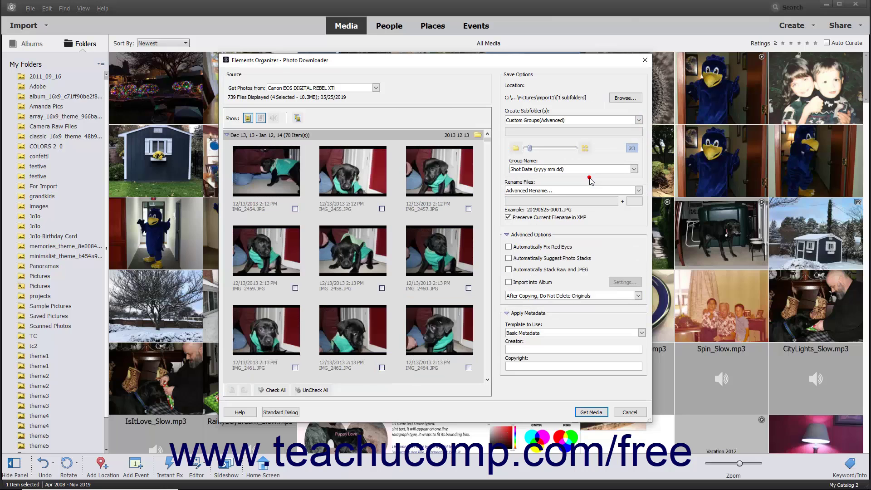
pyautogui.click(633, 169)
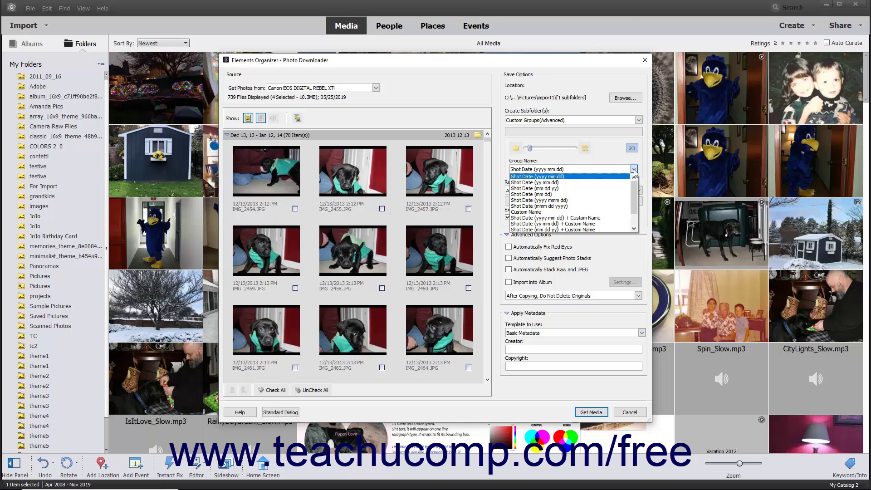
pyautogui.click(633, 170)
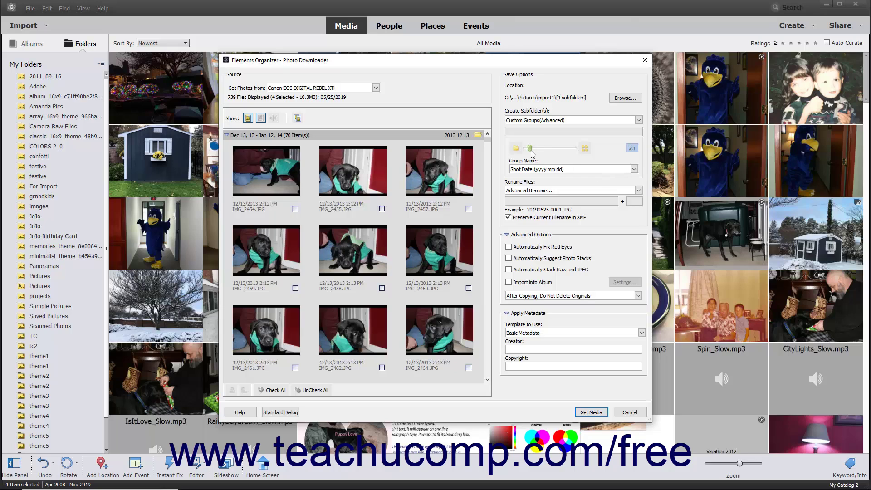
# Widen the Group slider to 33, name the Dec 13–Dec 25 group Custom Name, and select IMG_2455.
pyautogui.moveTo(530, 153); pyautogui.dragTo(532, 153)
pyautogui.click(633, 170)
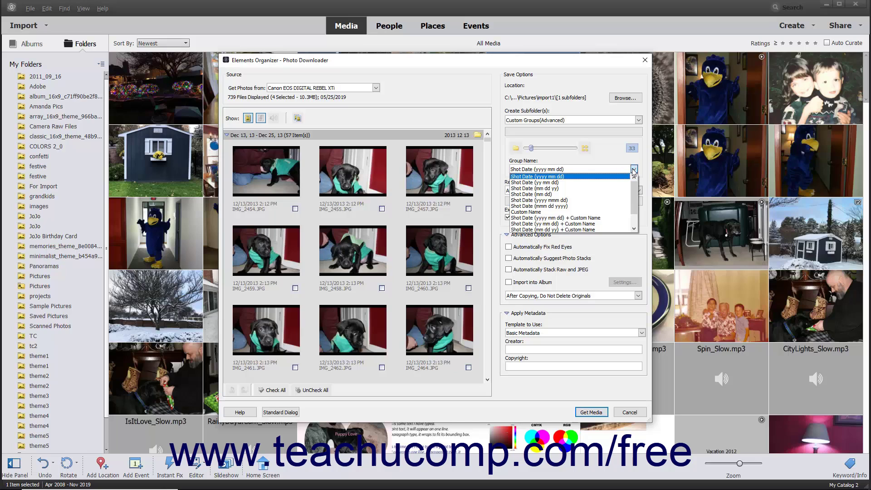
pyautogui.click(549, 212)
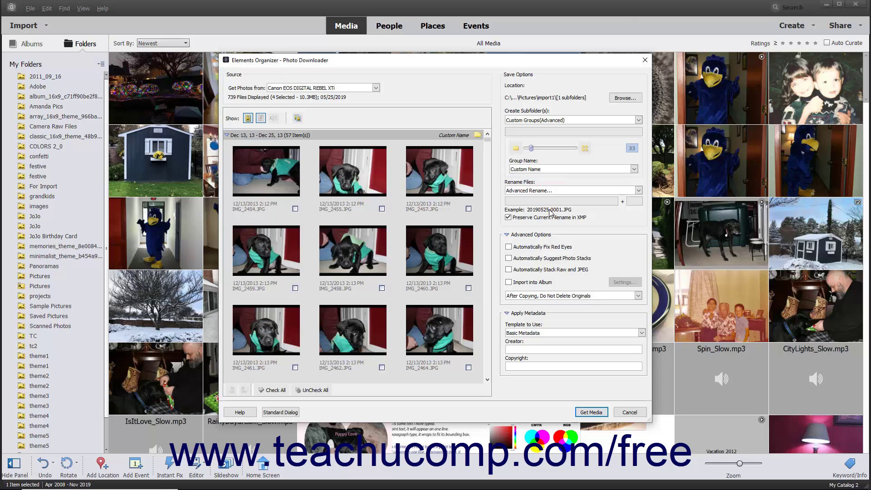
pyautogui.click(462, 136)
pyautogui.click(373, 175)
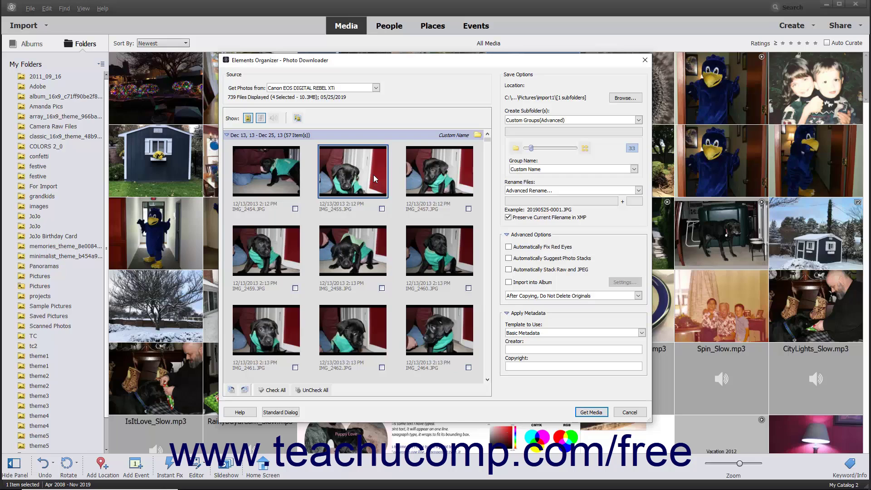
pyautogui.click(231, 390)
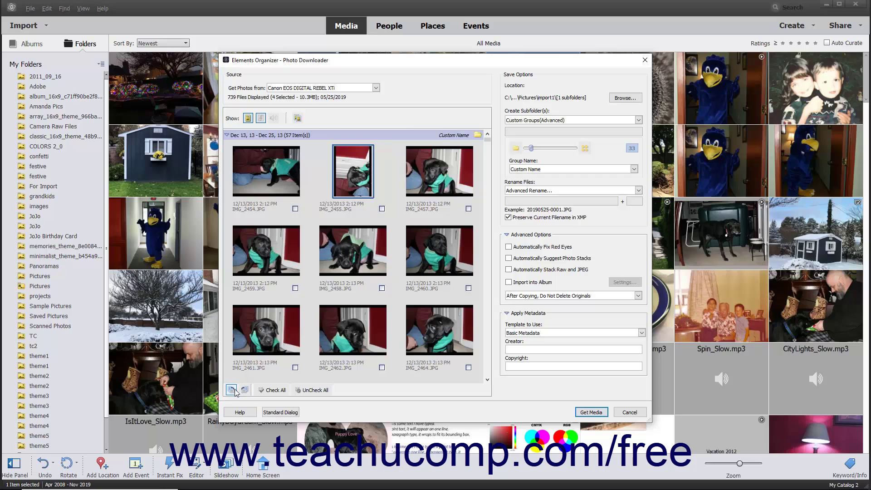
pyautogui.click(244, 393)
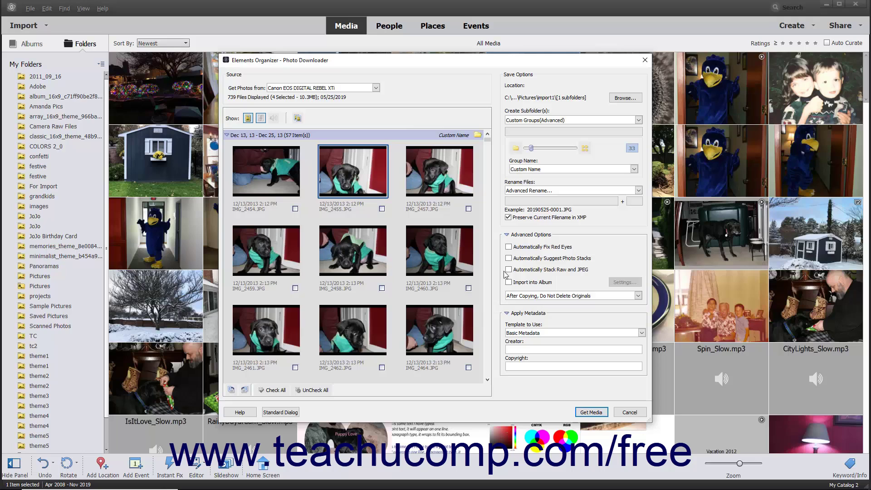
pyautogui.click(506, 236)
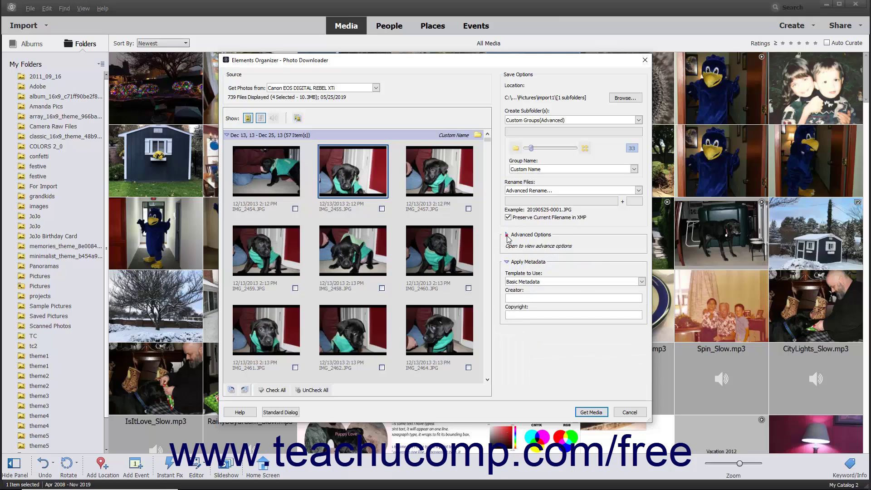
pyautogui.click(507, 235)
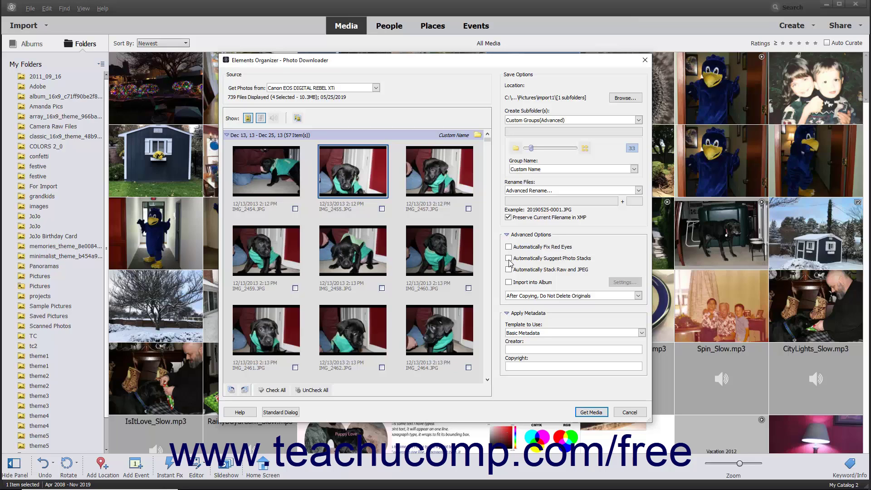
pyautogui.click(509, 282)
pyautogui.click(618, 283)
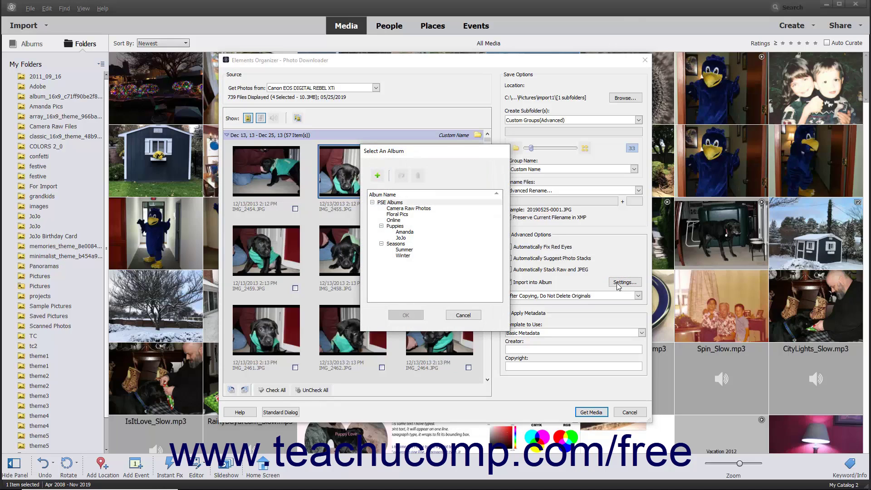
pyautogui.click(398, 214)
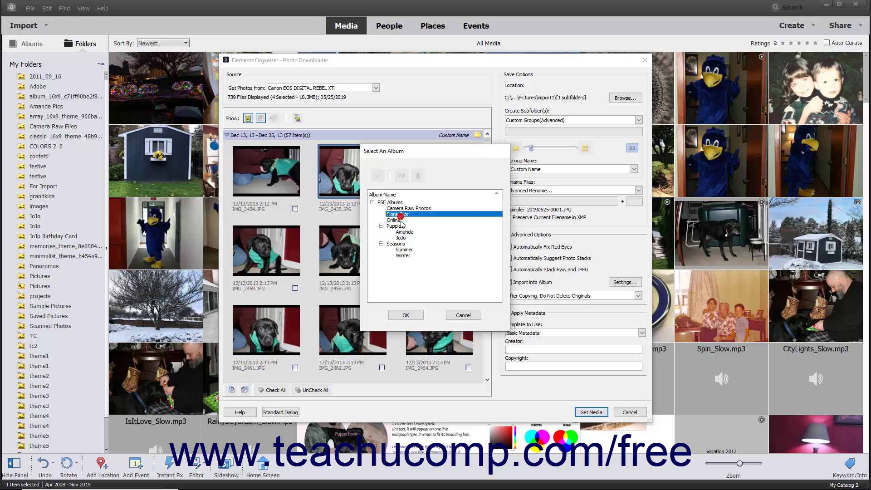
pyautogui.click(405, 316)
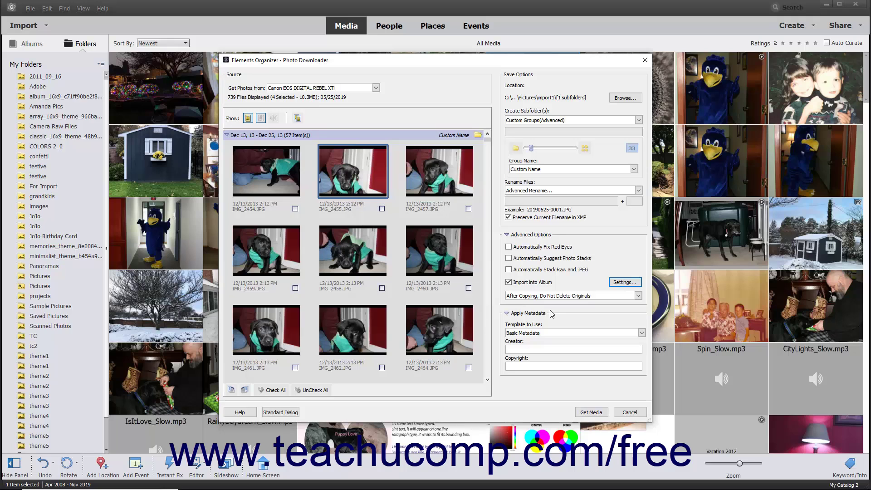
pyautogui.click(533, 282)
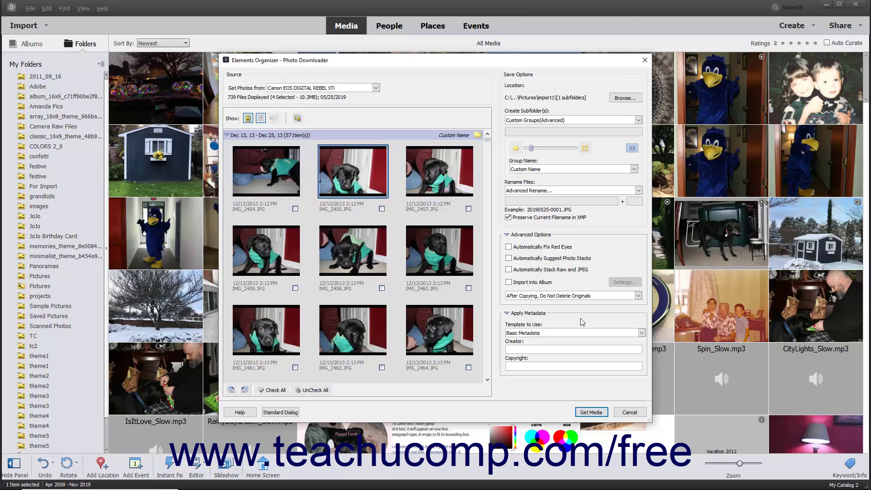
pyautogui.click(641, 333)
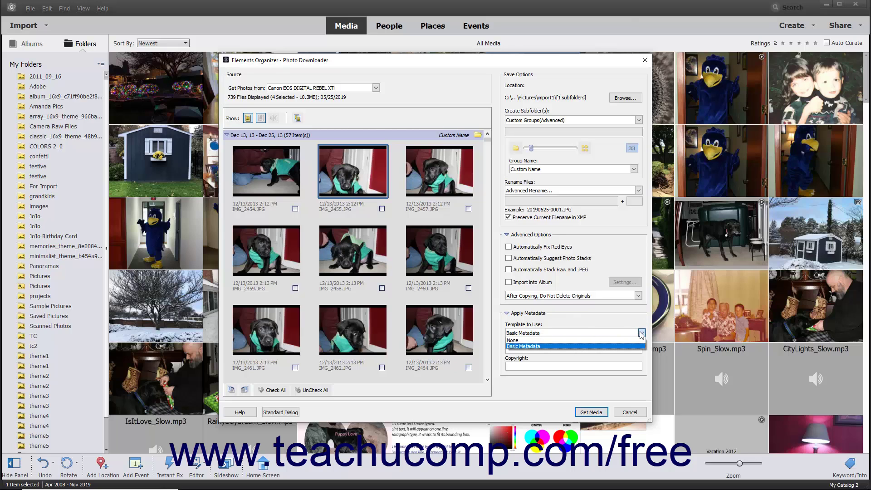
pyautogui.click(543, 346)
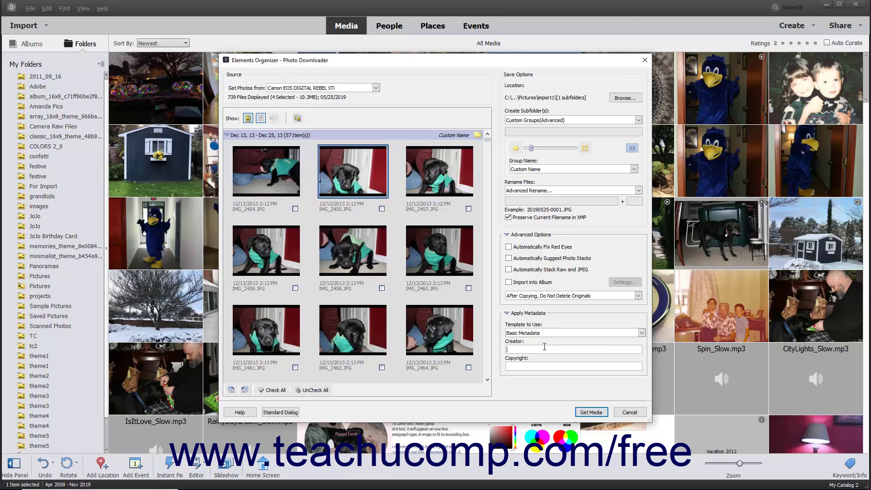
pyautogui.click(530, 367)
# Set Create Subfolder(s) to None and Rename Files to Do not rename files, then collapse Apply Metadata and Advanced Options.
pyautogui.click(637, 121)
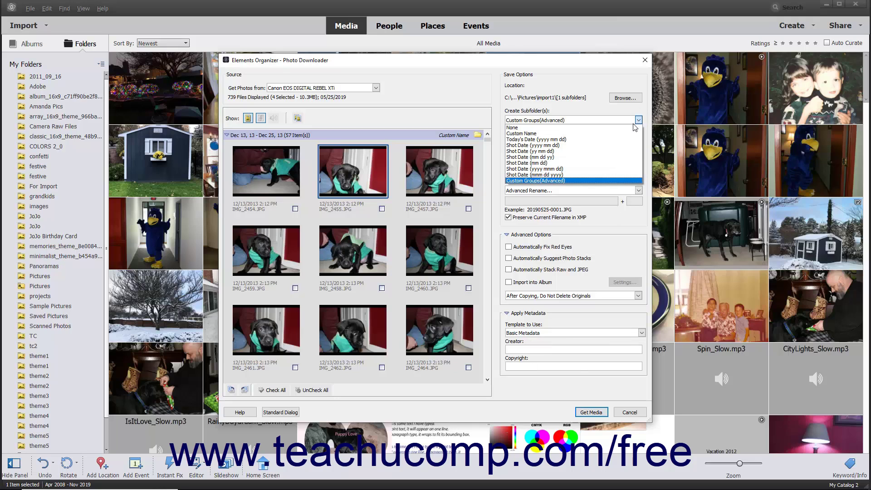
pyautogui.click(633, 128)
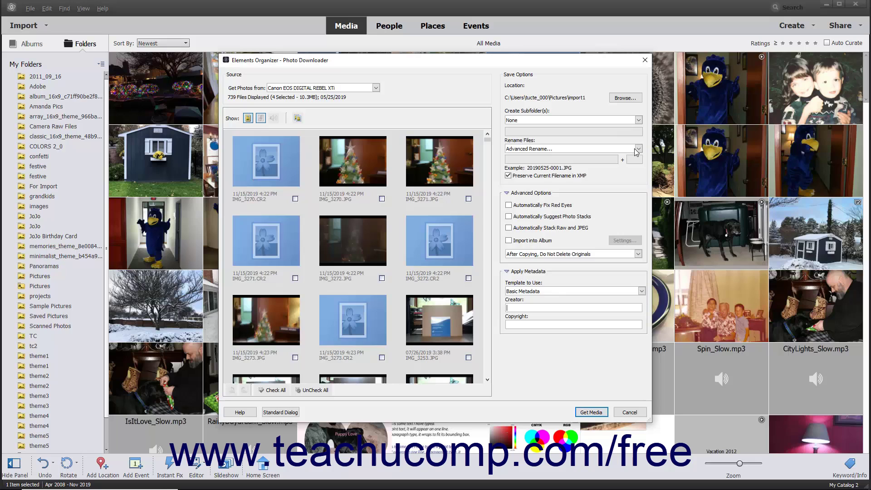
pyautogui.click(636, 149)
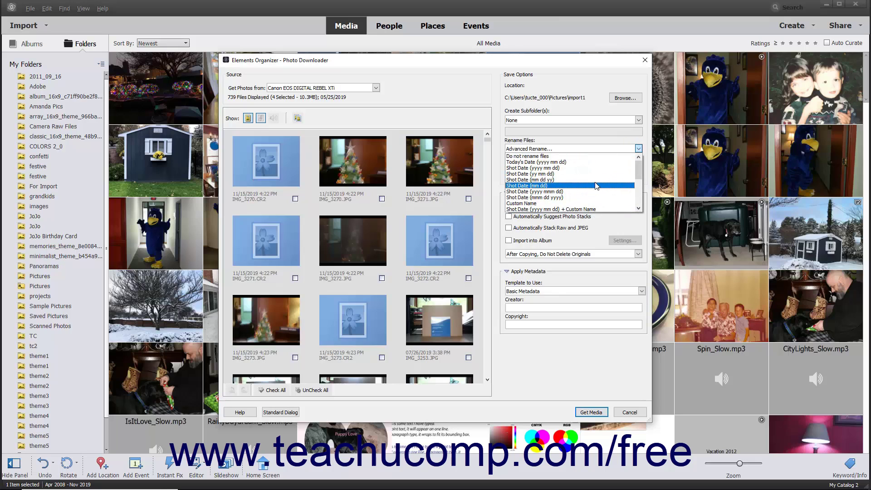
pyautogui.click(558, 156)
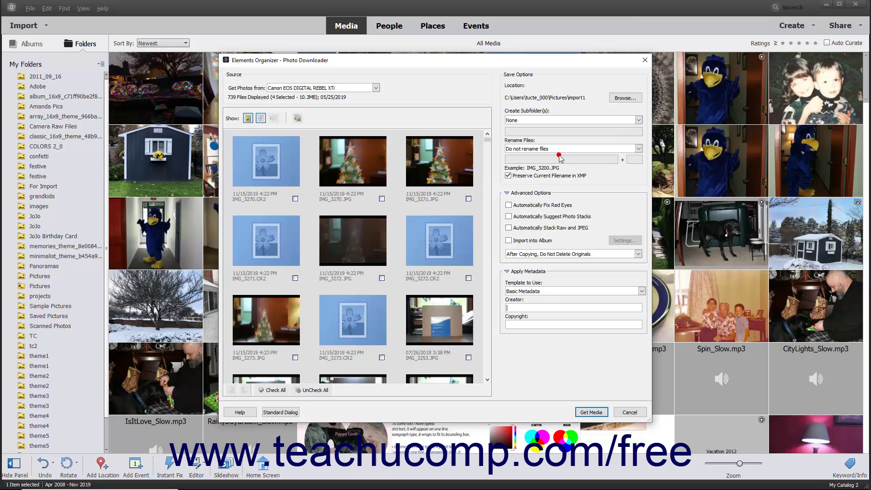
pyautogui.click(506, 271)
pyautogui.click(506, 195)
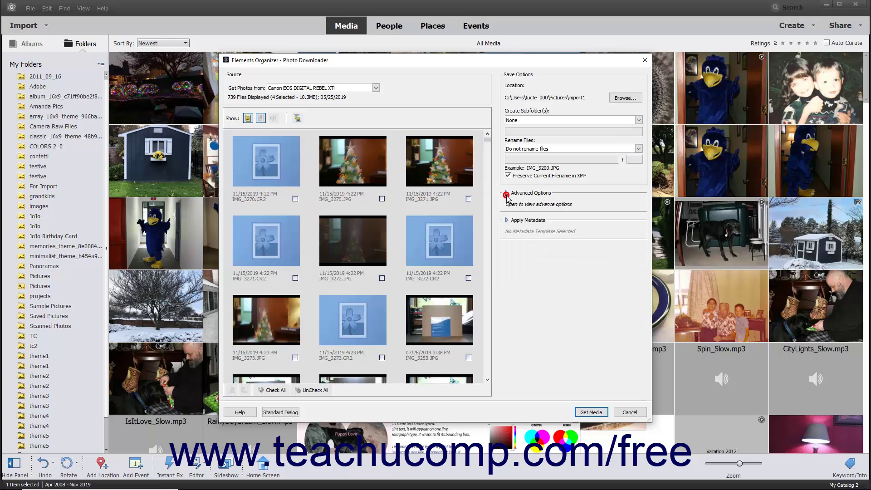